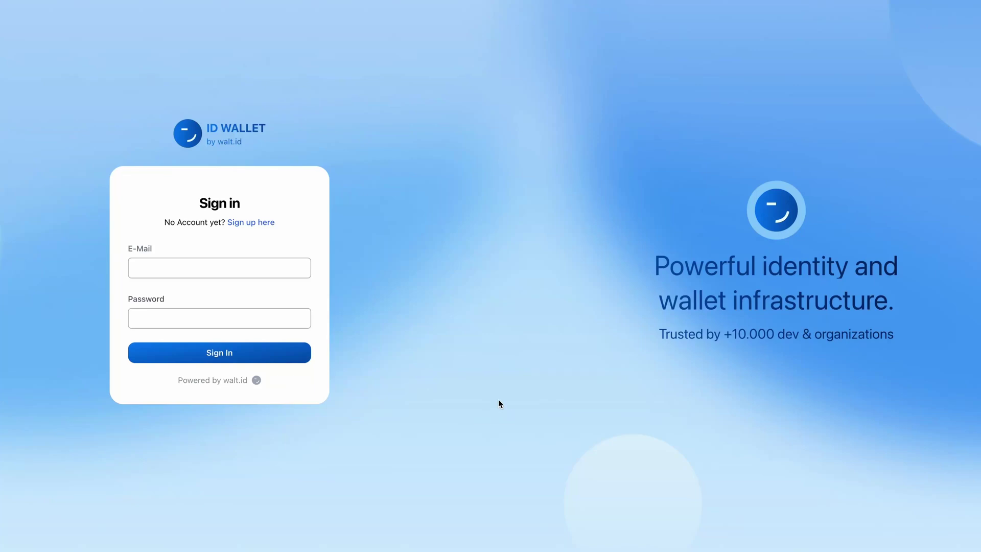
Sign in to the ID Wallet with the account e-mail and password.
left_click(190, 269)
key("Tab")
type("12345")
key("Return")
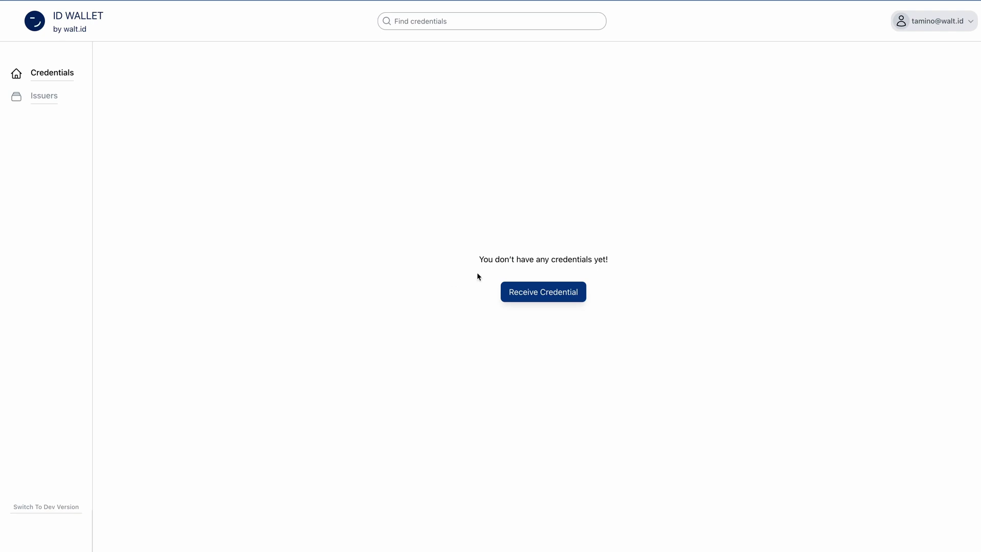
Open the Profile page from the account menu and highlight part of the did:jwk public DID.
left_click(948, 22)
left_click(898, 47)
left_click(254, 145)
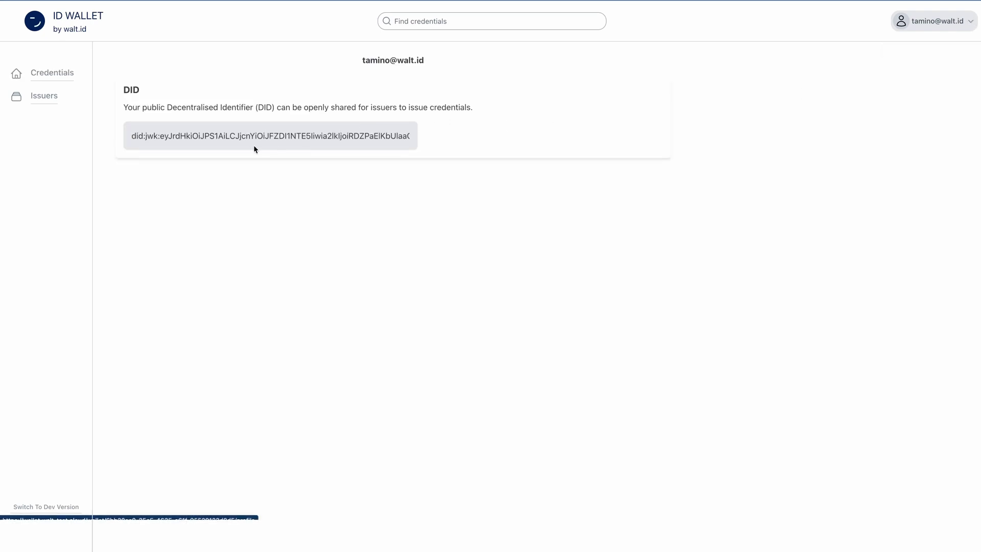
left_click_drag(257, 136, 142, 137)
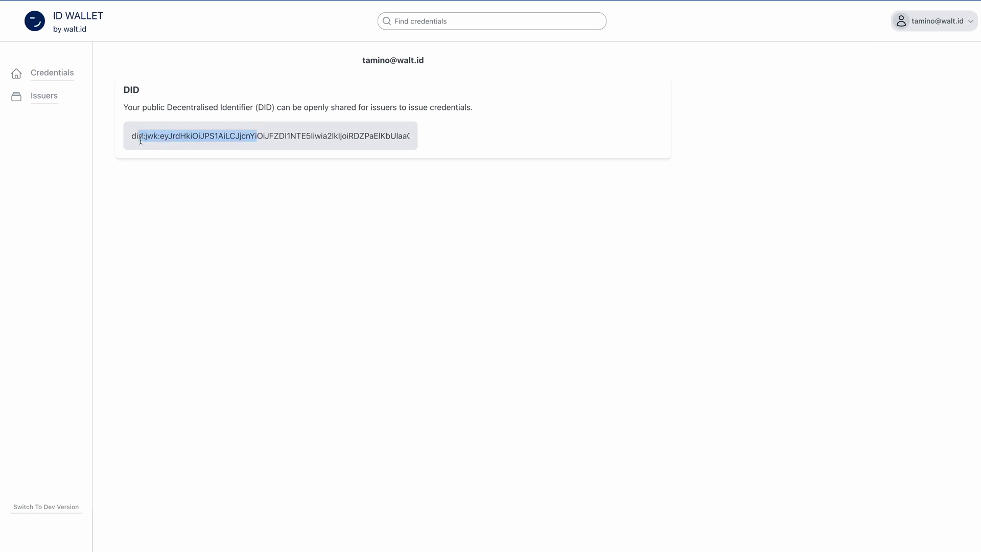
left_click(136, 138)
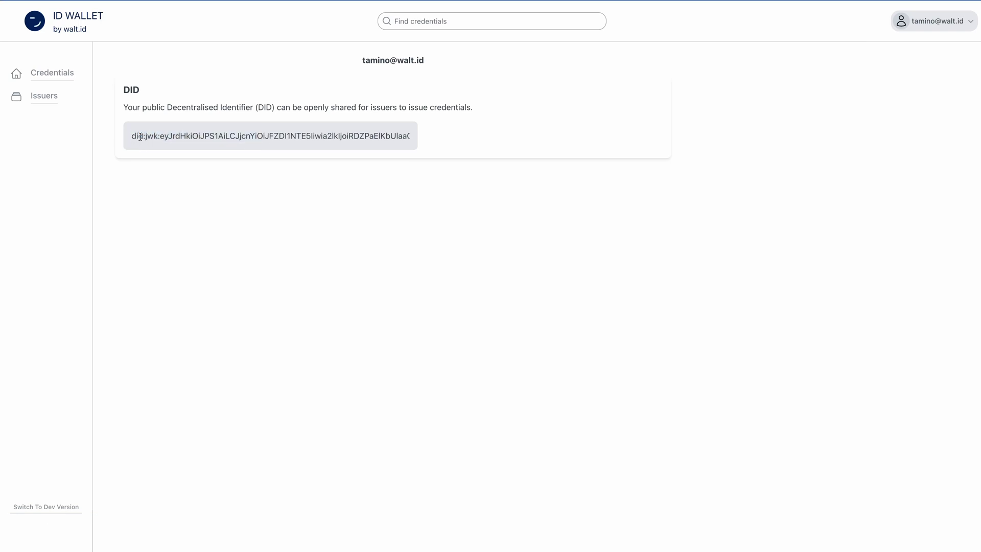
Check the Issuers page, which lists none, then return to the empty Credentials page.
left_click(61, 74)
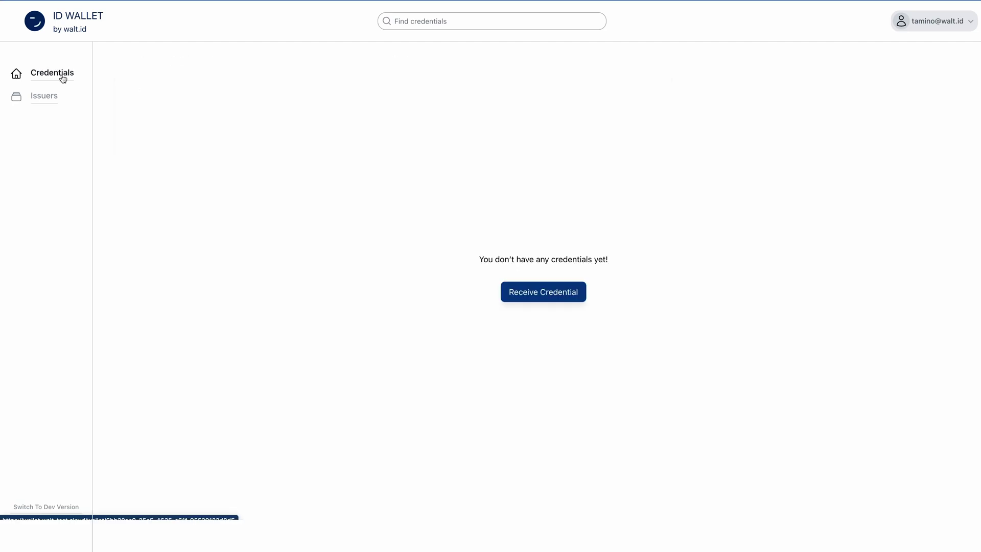
left_click(57, 102)
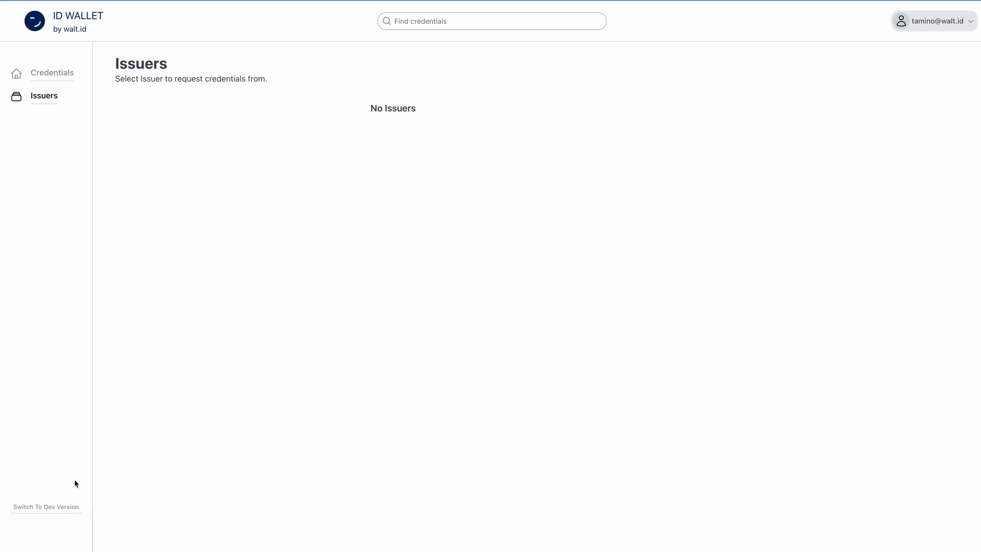
left_click(46, 506)
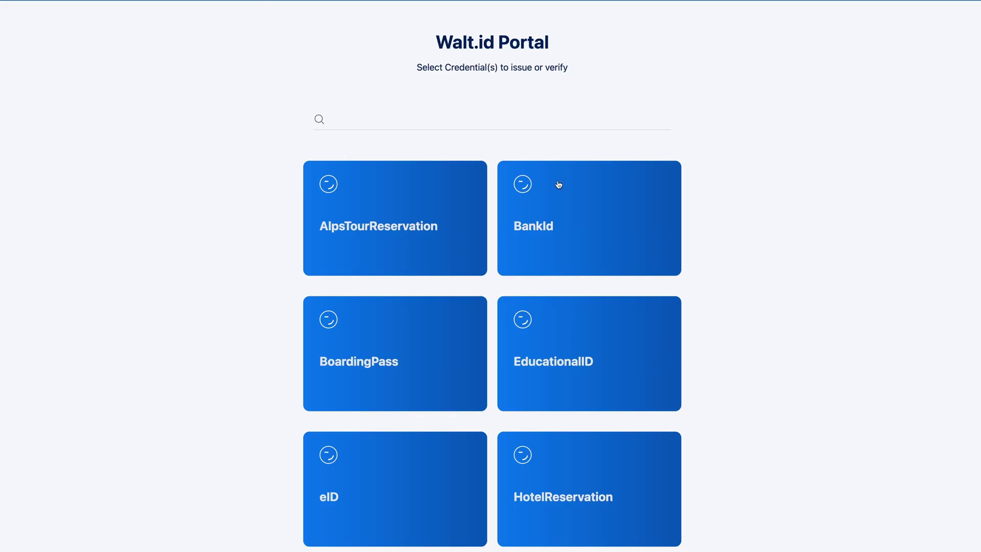
Issue a BankId credential offer from the Portal and open it in the web wallet.
left_click(588, 197)
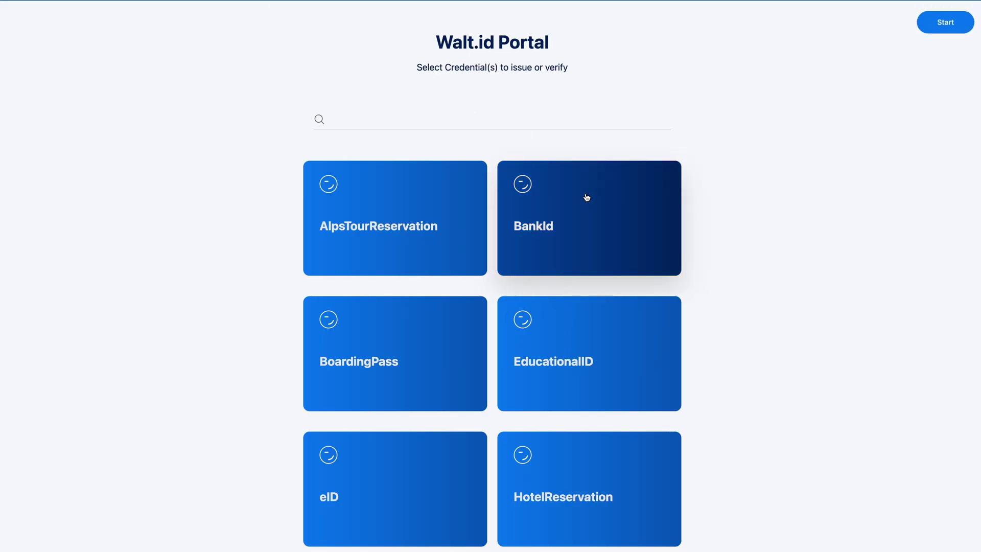
left_click(946, 23)
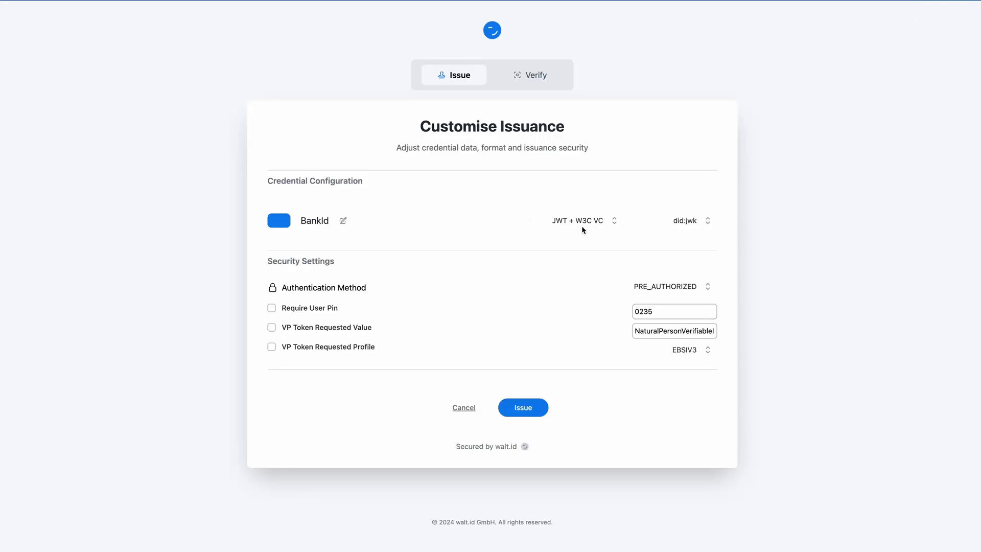
left_click(523, 407)
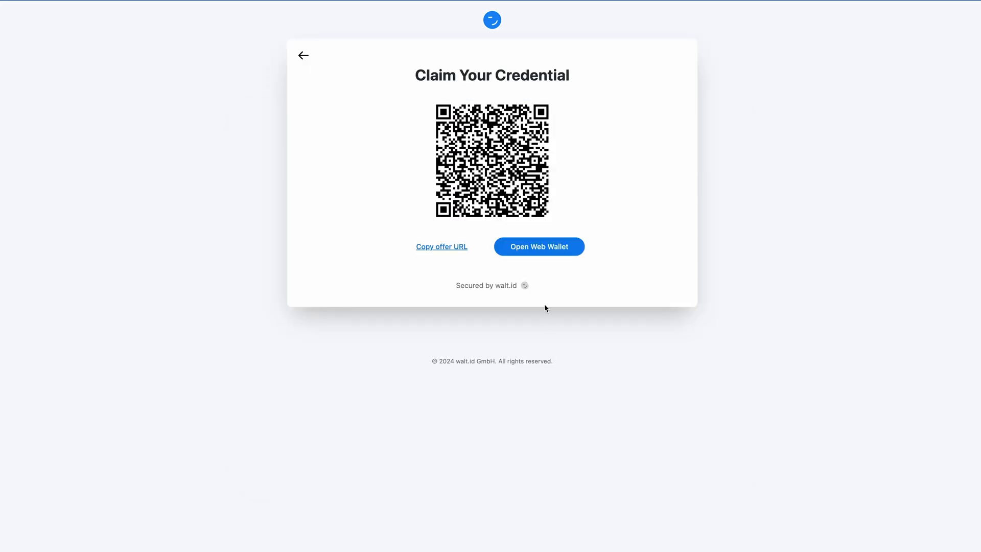
left_click(521, 254)
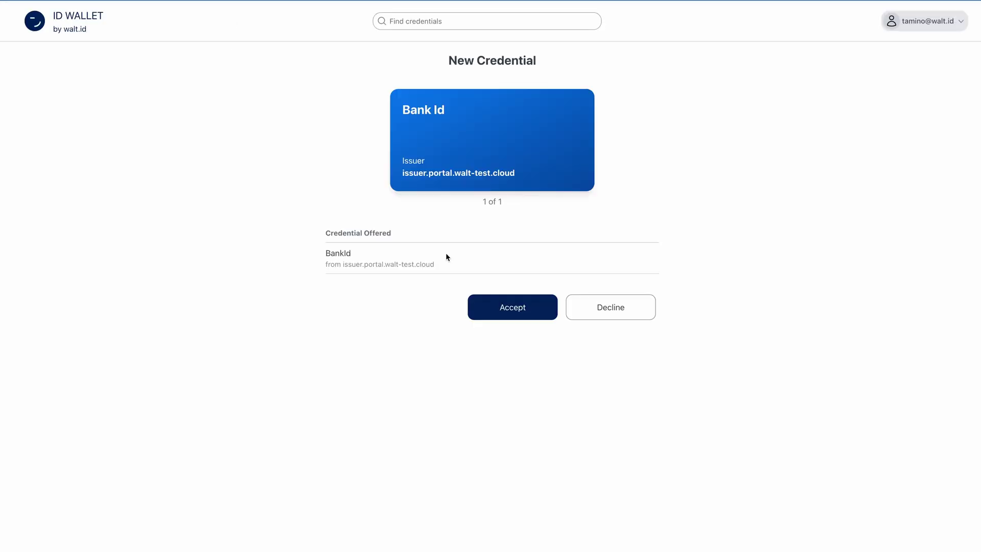
Accept the Bank Id credential offered by issuer.portal.walt-test.cloud.
mouse_move(325, 264)
left_mouse_down()
mouse_move(369, 250)
mouse_move(324, 256)
left_mouse_up()
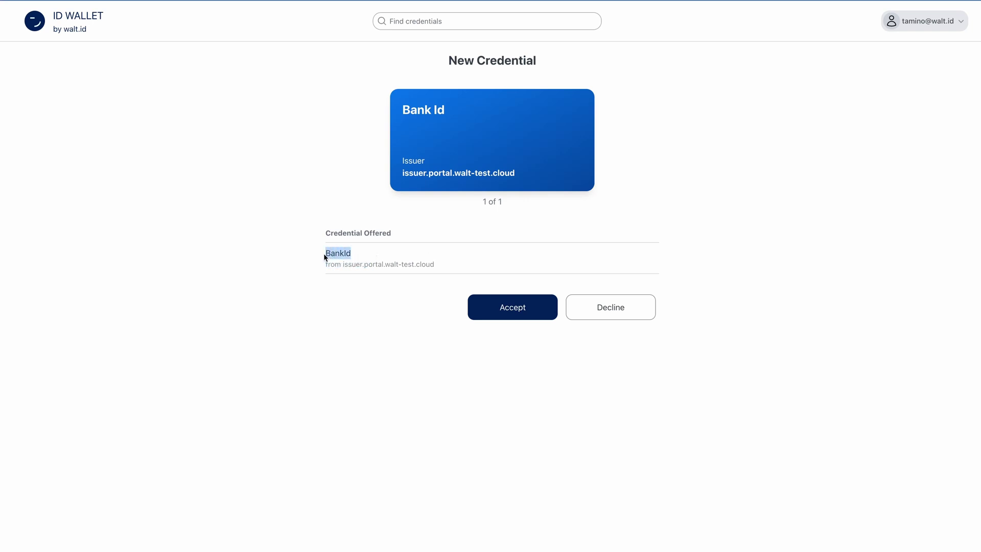
left_click(494, 308)
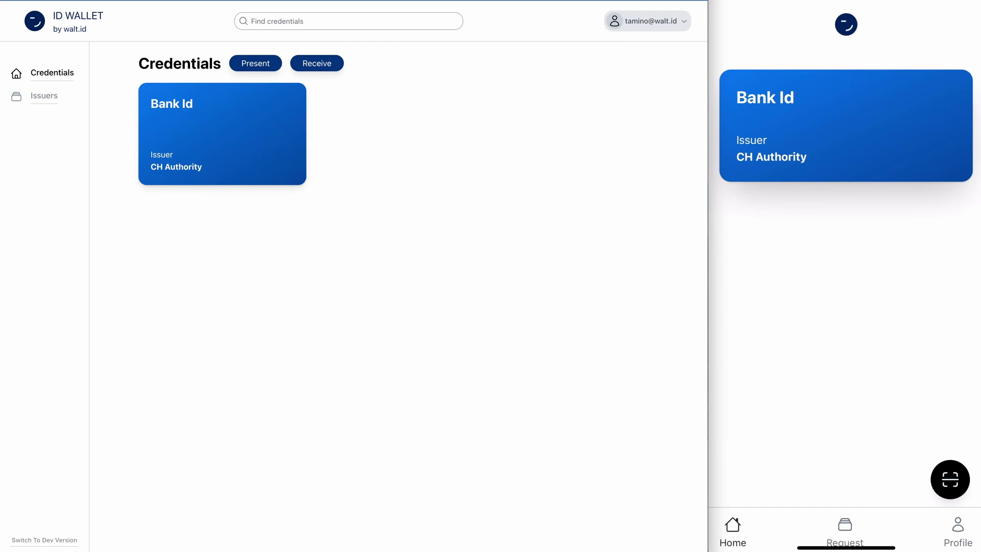
Issue an eID credential offer from the Portal in SD-JWT + W3C VC format.
left_click(337, 1)
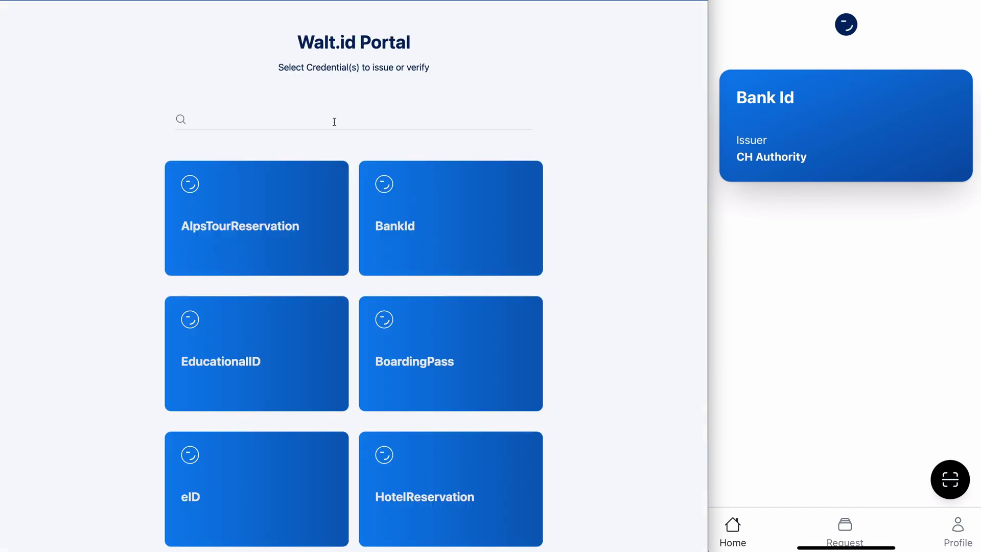
left_click(292, 526)
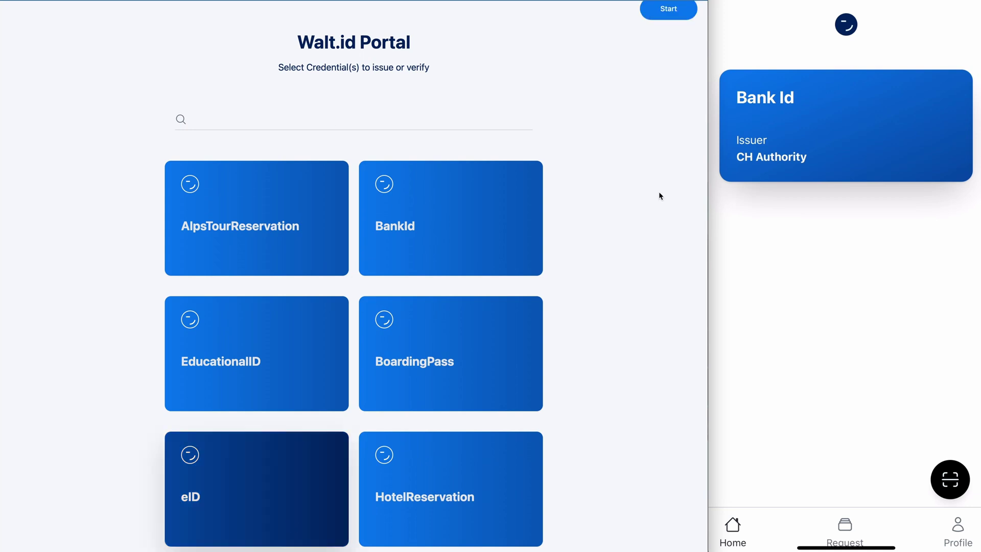
left_click(670, 21)
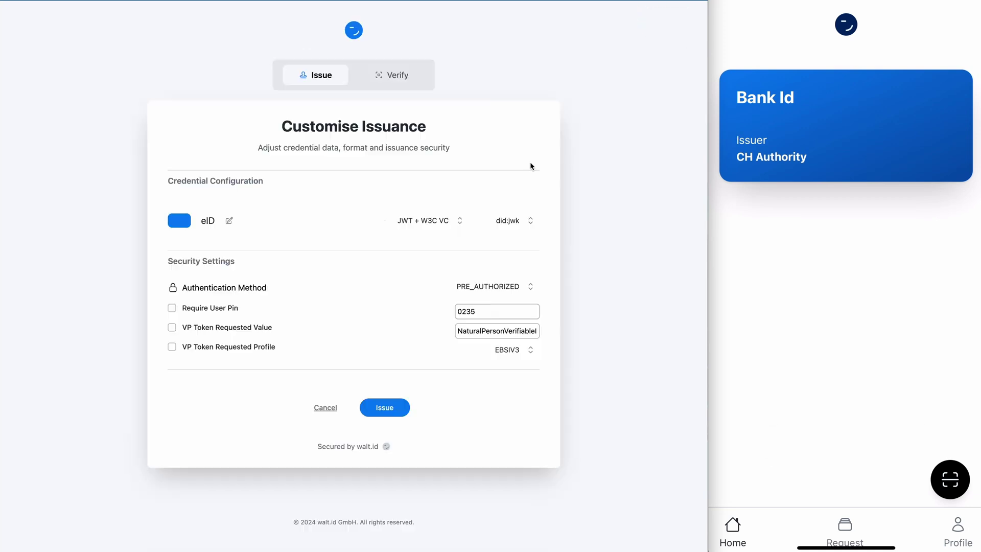
left_click(432, 221)
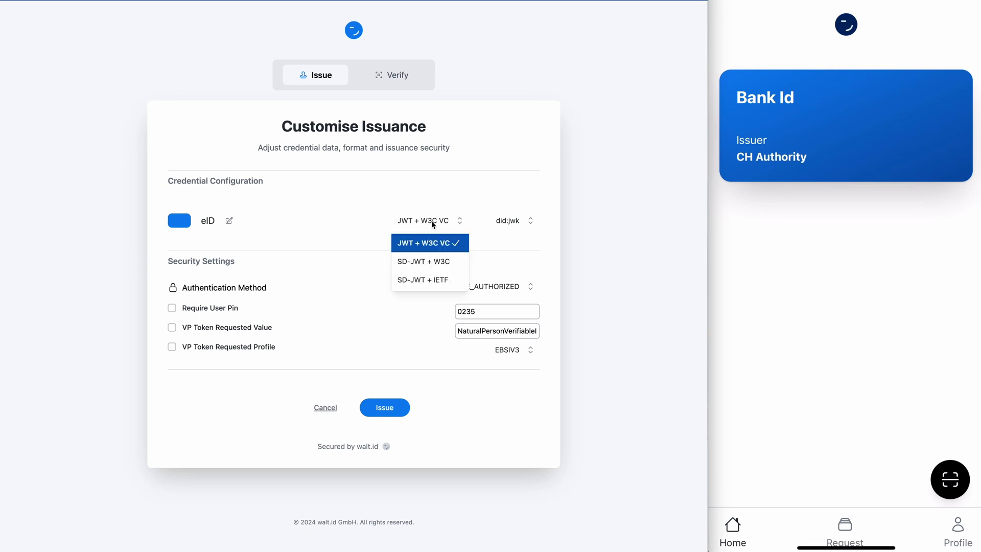
left_click(437, 266)
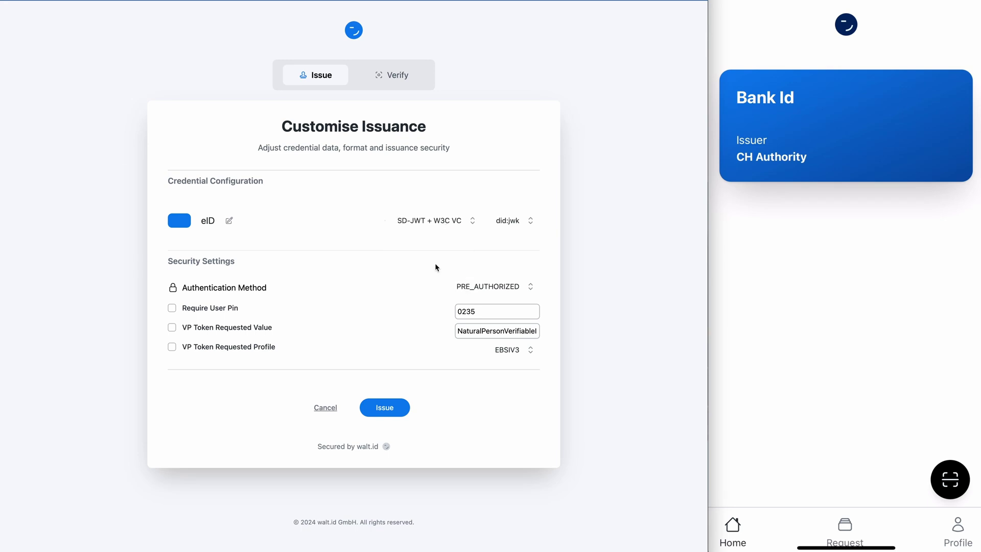
left_click(384, 407)
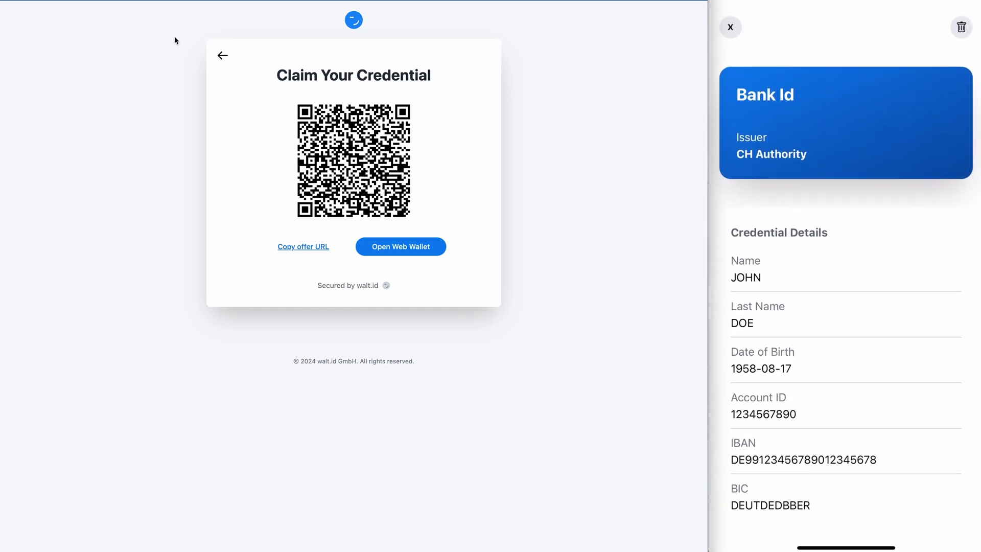
Open the e ID credential and review its selectively disclosable attributes.
left_click(357, 160)
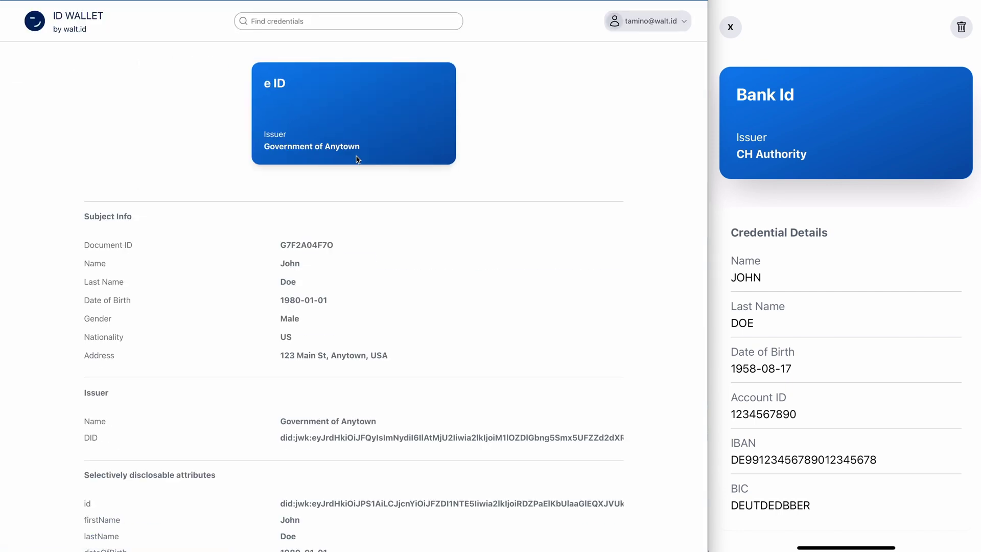
scroll(399, 276, "down", 3)
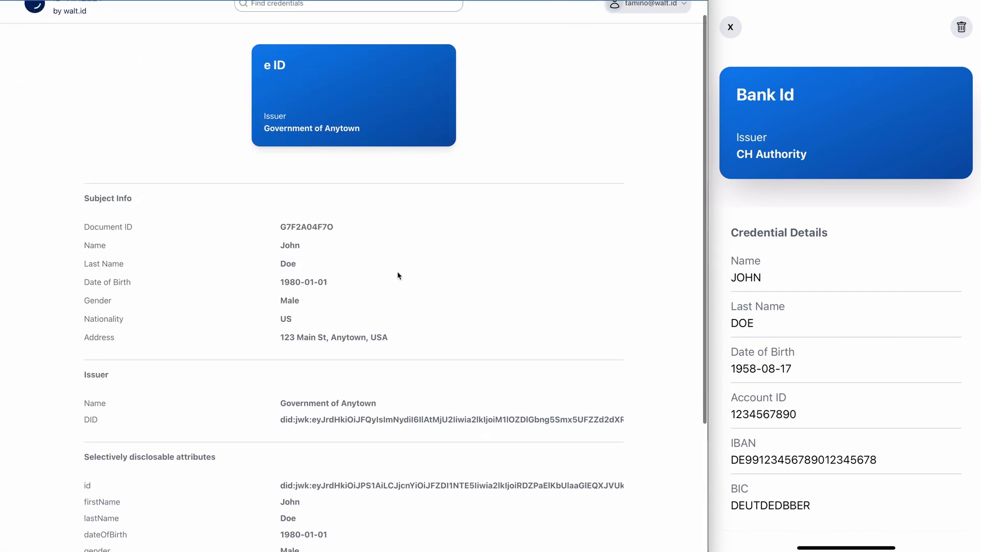
scroll(398, 271, "up", 2)
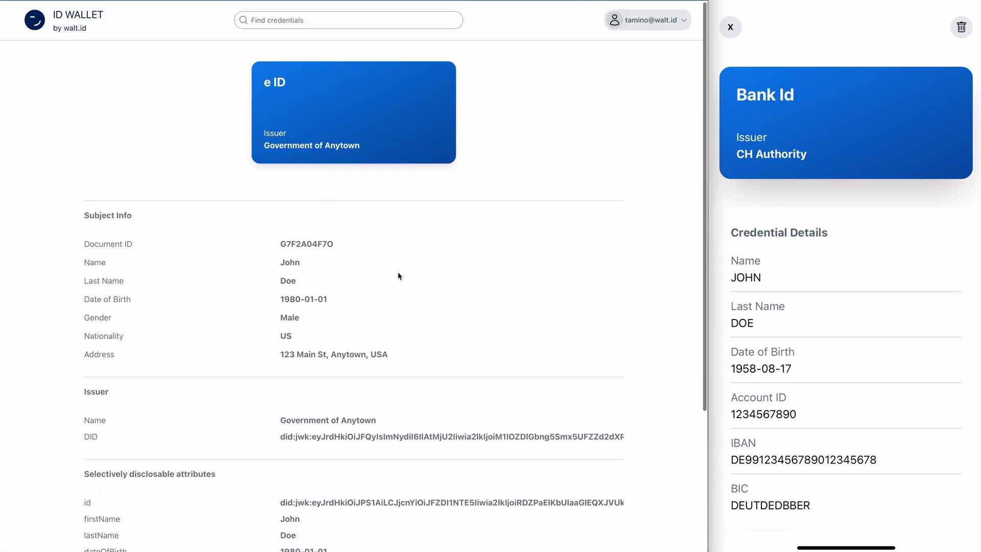
scroll(397, 291, "down", 4)
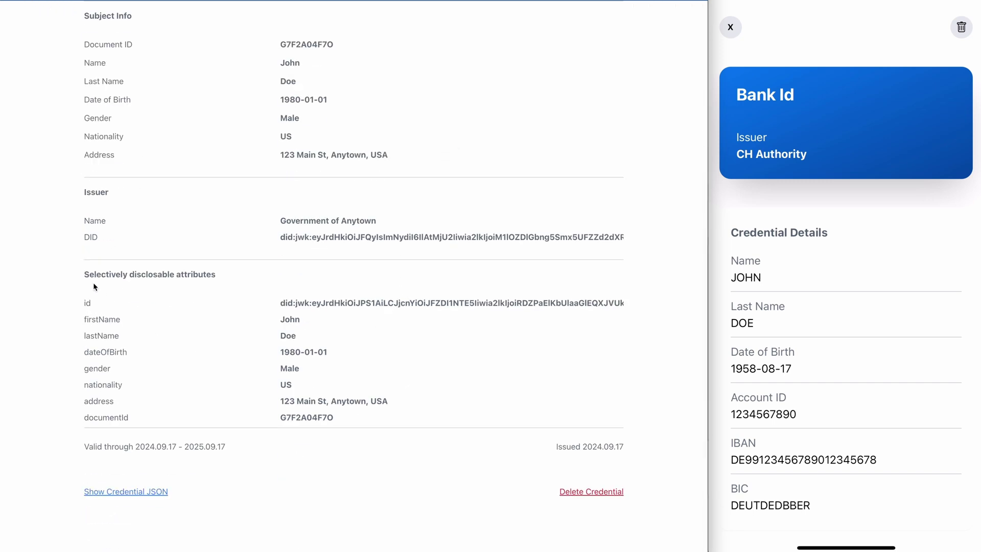
left_click_drag(89, 274, 213, 282)
left_click_drag(341, 416, 69, 301)
Reveal and scroll through the e ID credential's raw JSON.
left_click(123, 492)
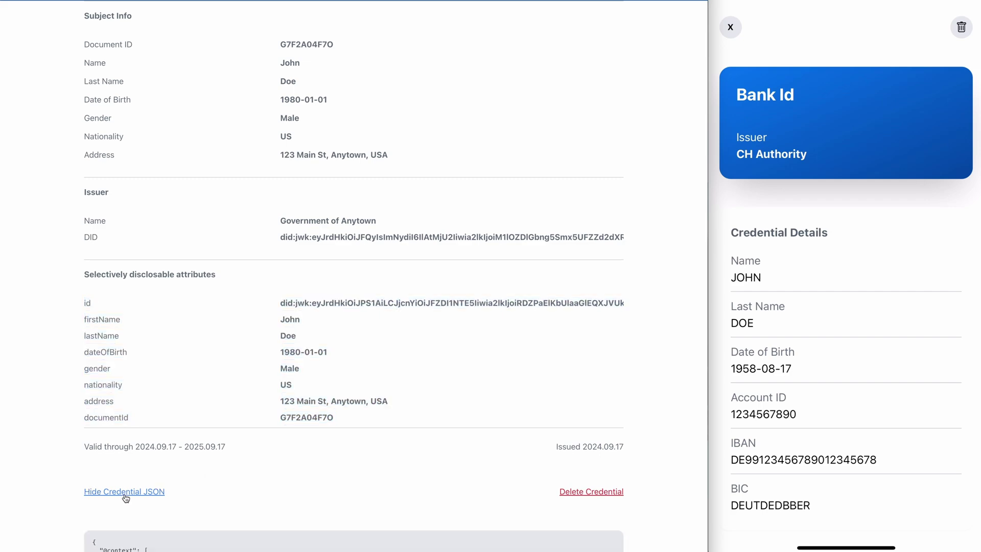
scroll(241, 472, "down", 3)
scroll(241, 476, "down", 4)
scroll(272, 392, "up", 10)
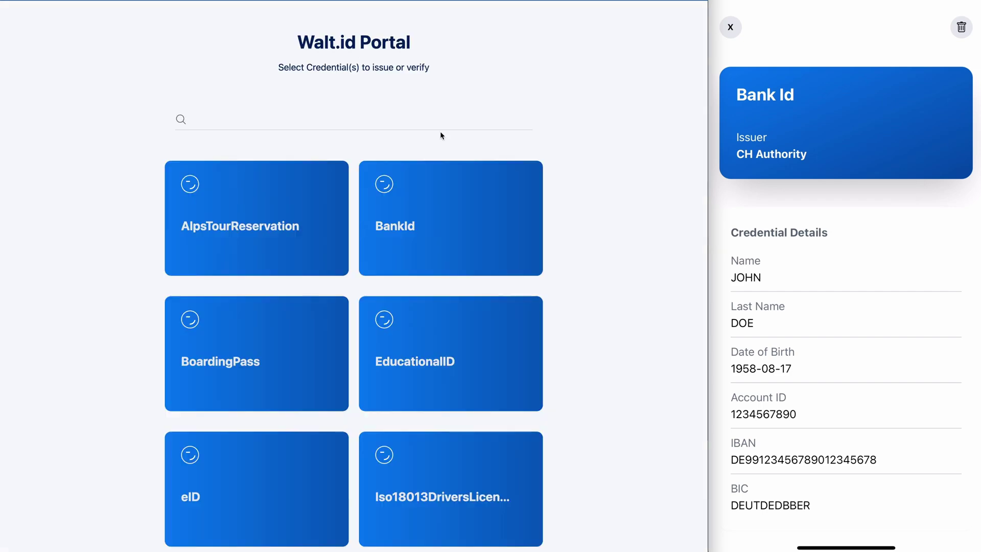
Select BankId and eID in the Portal and switch to the Verify tab.
left_click(457, 203)
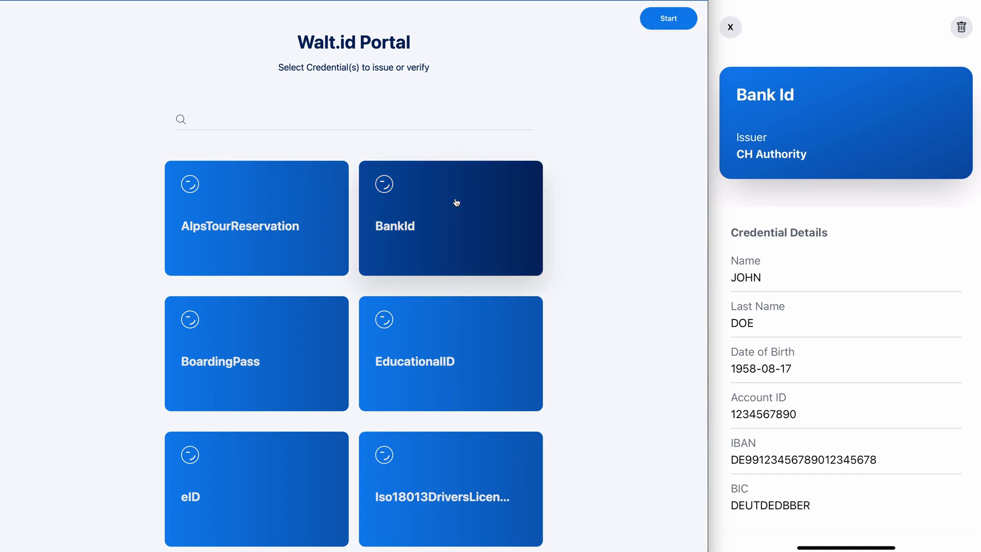
left_click(228, 521)
left_click(668, 20)
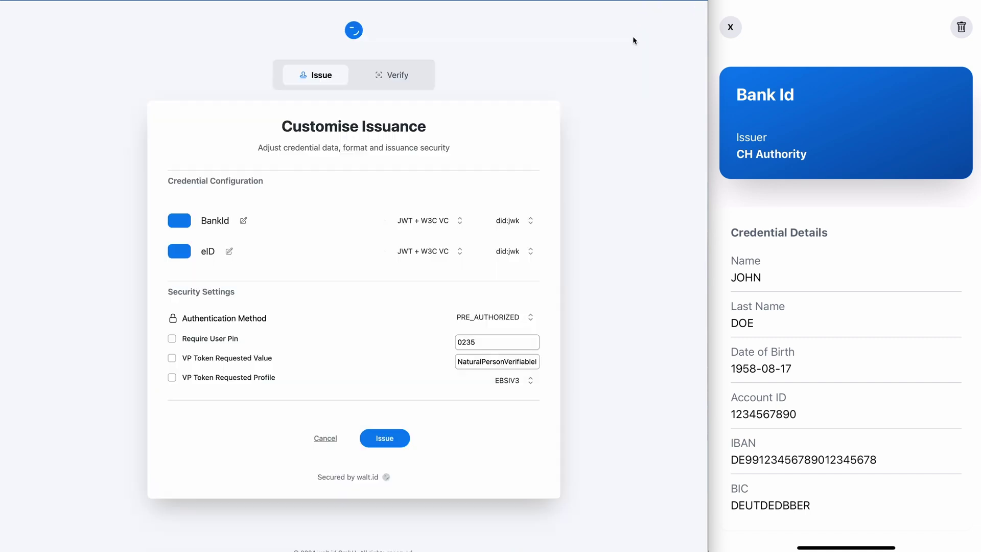
left_click(407, 87)
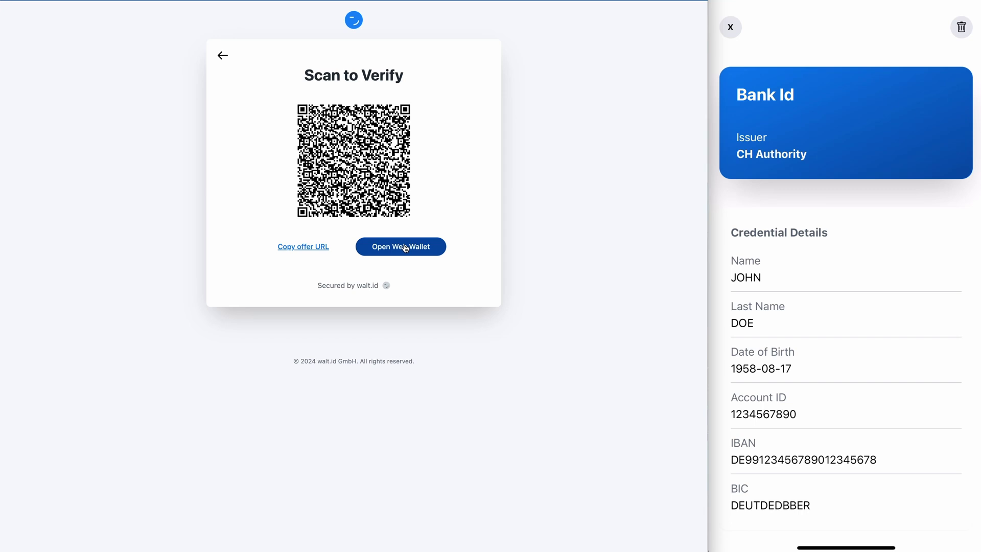
Open the verification request in the web wallet and expand the e ID's 8 attributes.
left_click(405, 247)
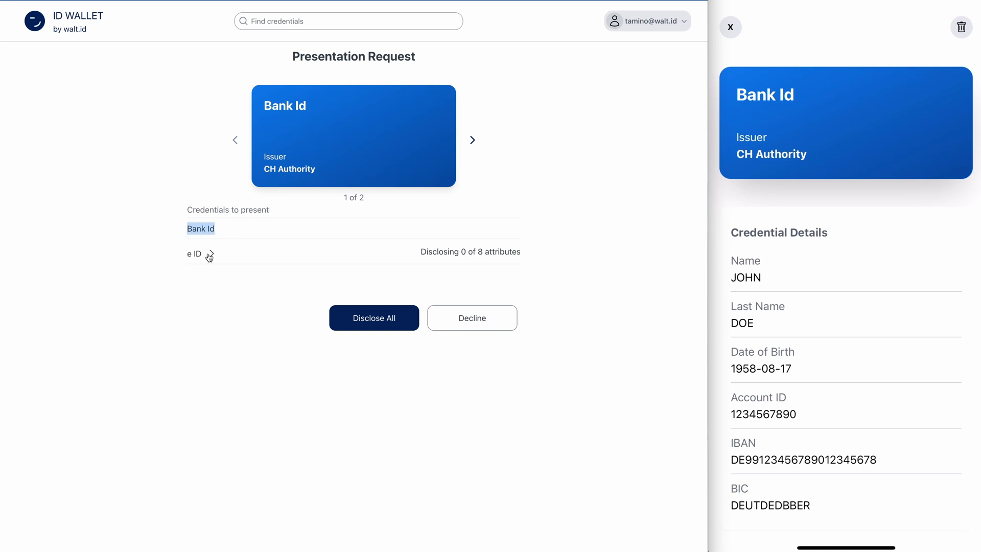
left_click(237, 228)
left_click(211, 254)
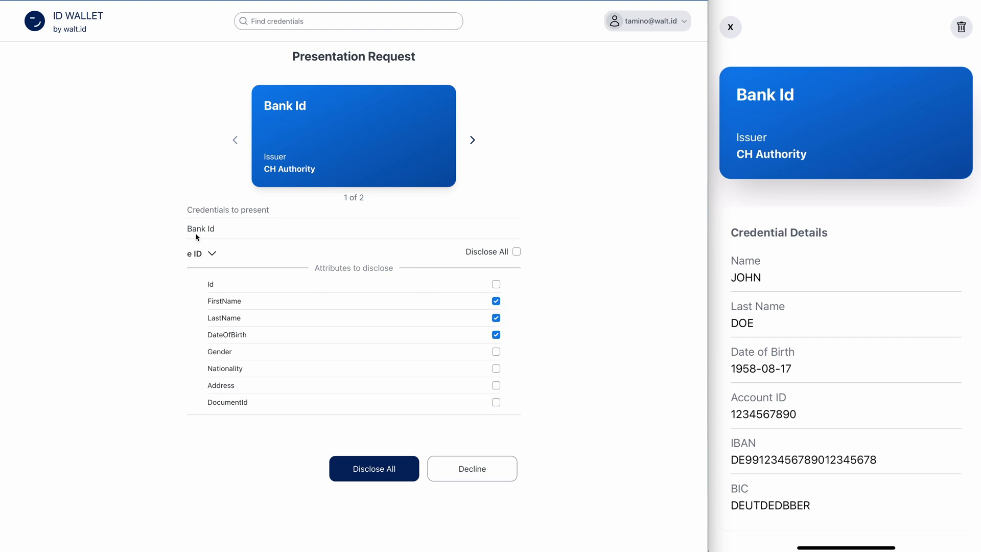
Disclose all credentials and view the verified e ID card among Presented Credentials.
left_click(382, 466)
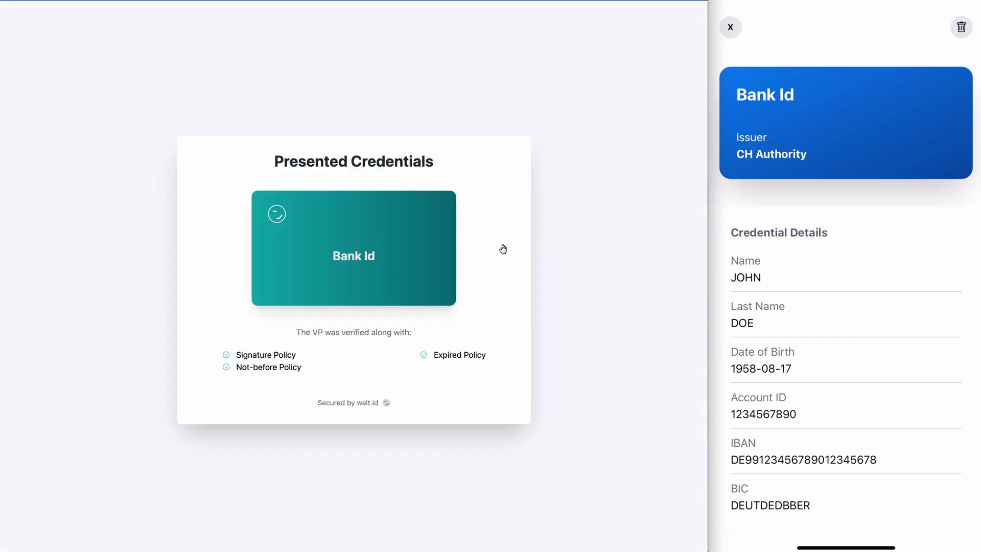
left_click(504, 249)
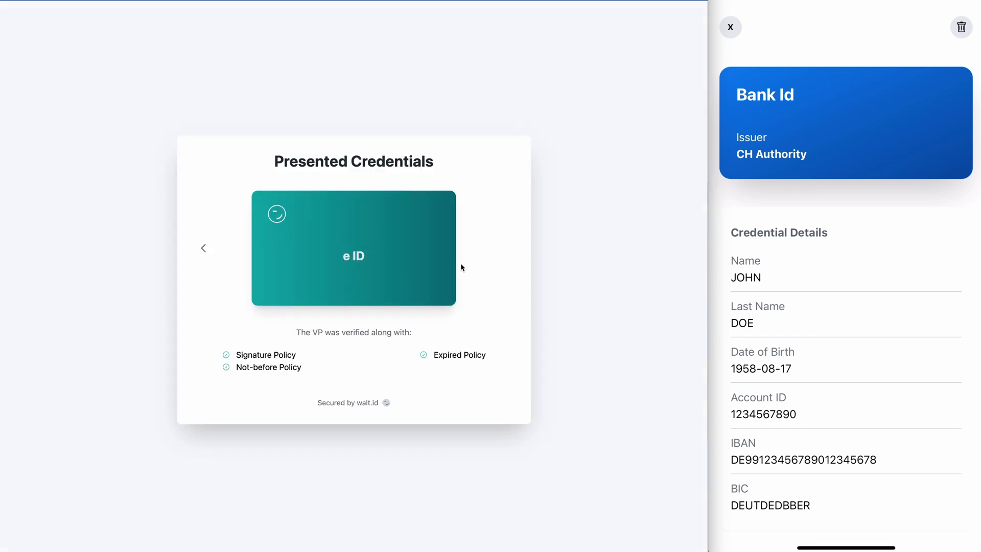